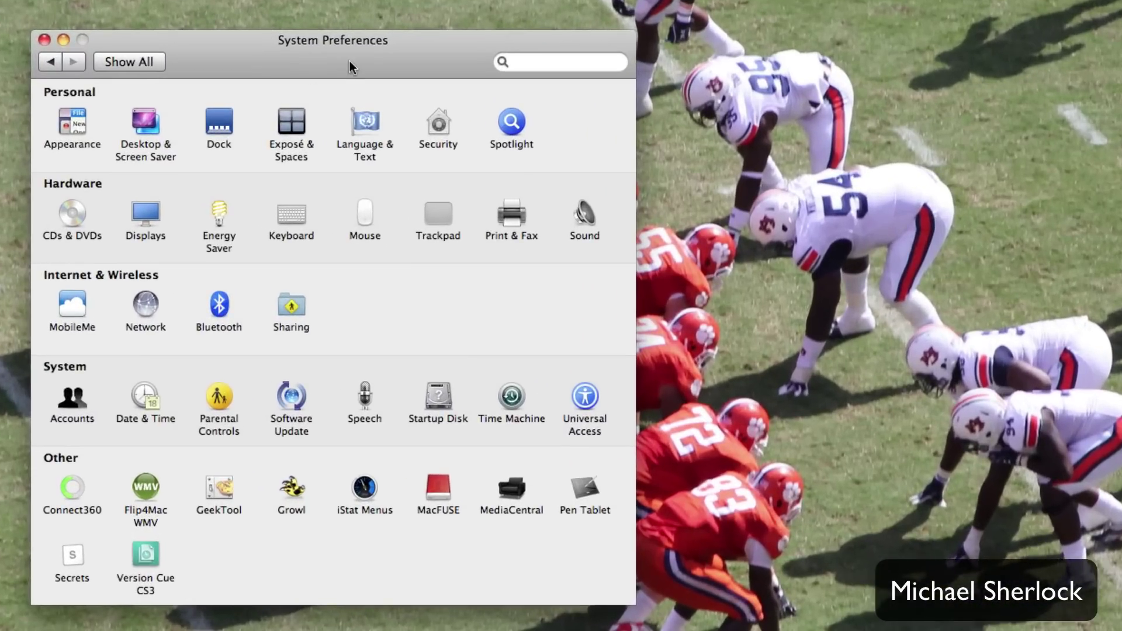
Step: Open the Speech pane and switch Speakable Items on, with Esc as the listening key
click(366, 395)
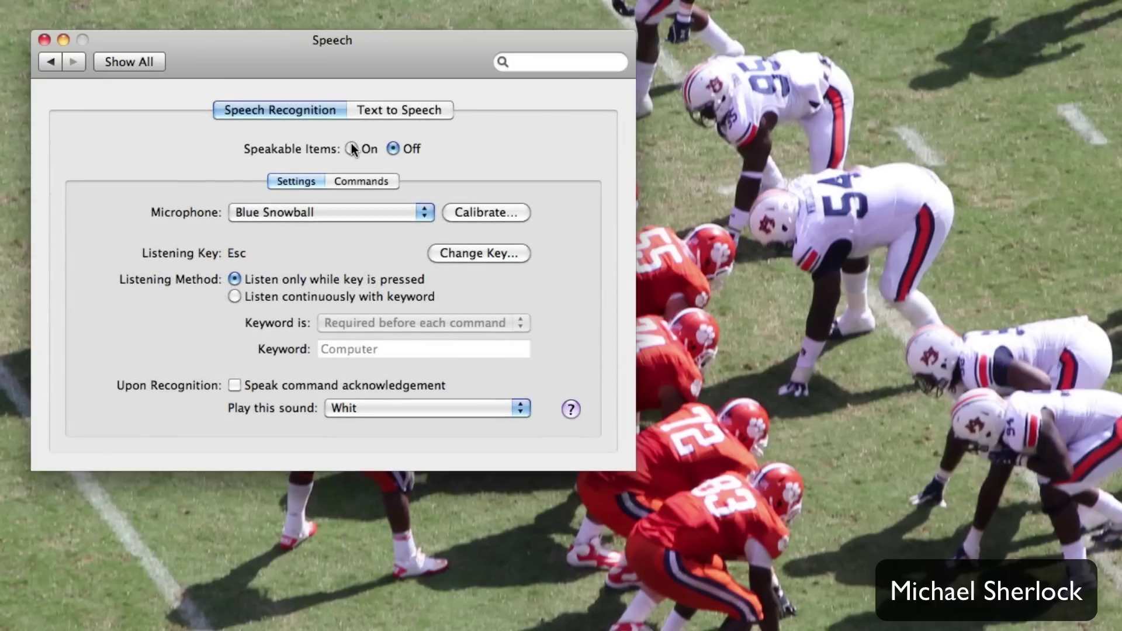
click(353, 150)
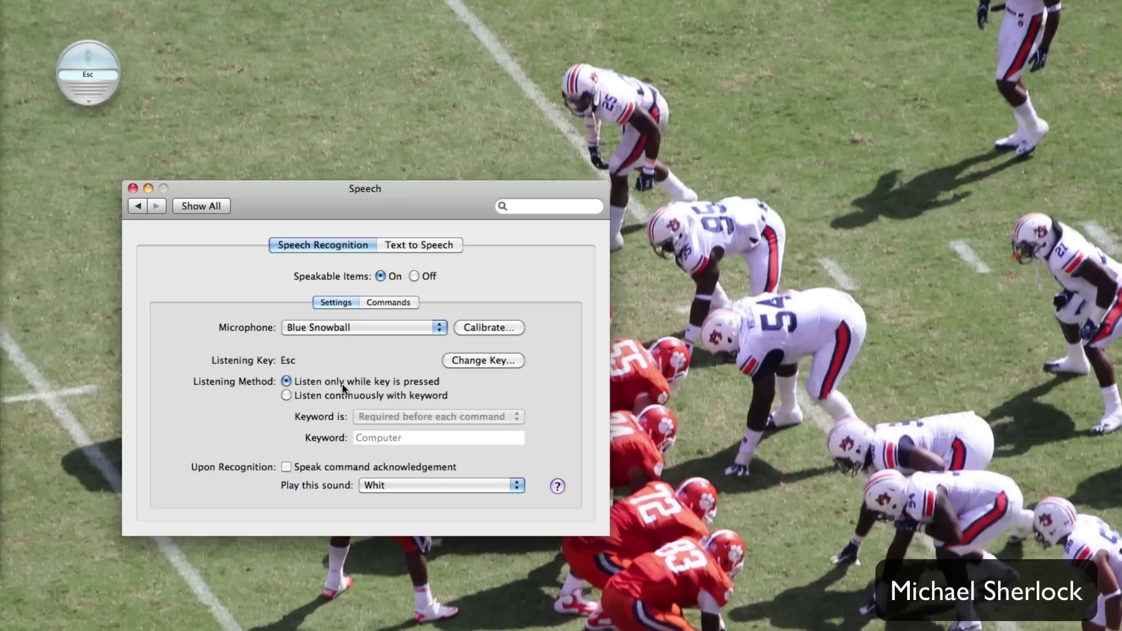
Step: Try keyword listening, revert to listening only while the key is held, then show the Commands list
mouse_move(320, 397)
click(330, 395)
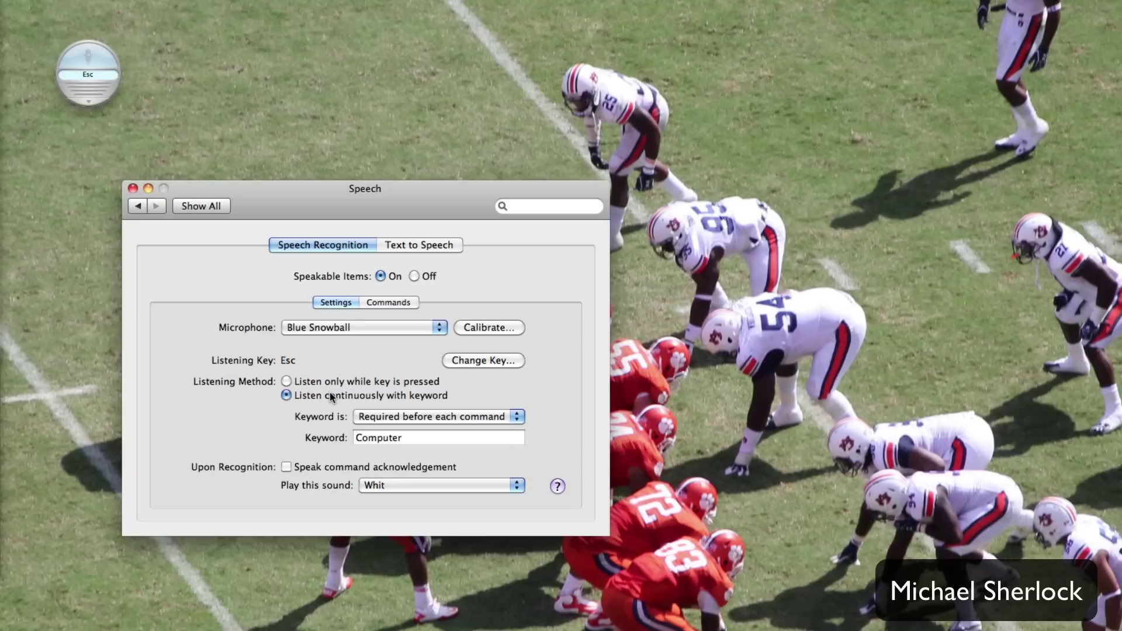
click(394, 413)
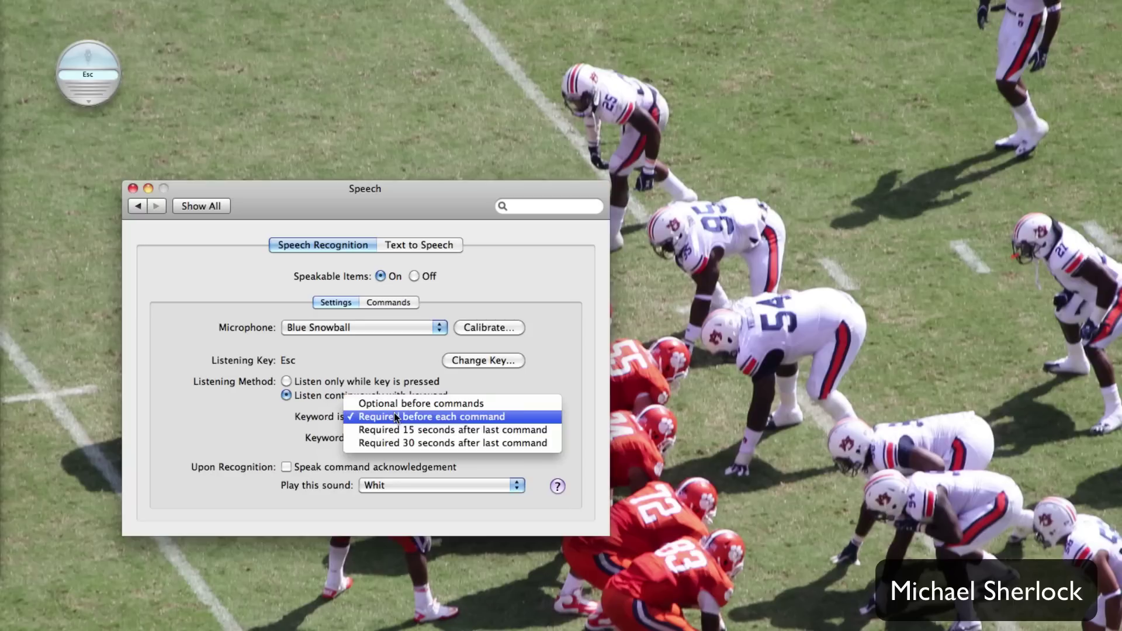
click(223, 405)
click(286, 382)
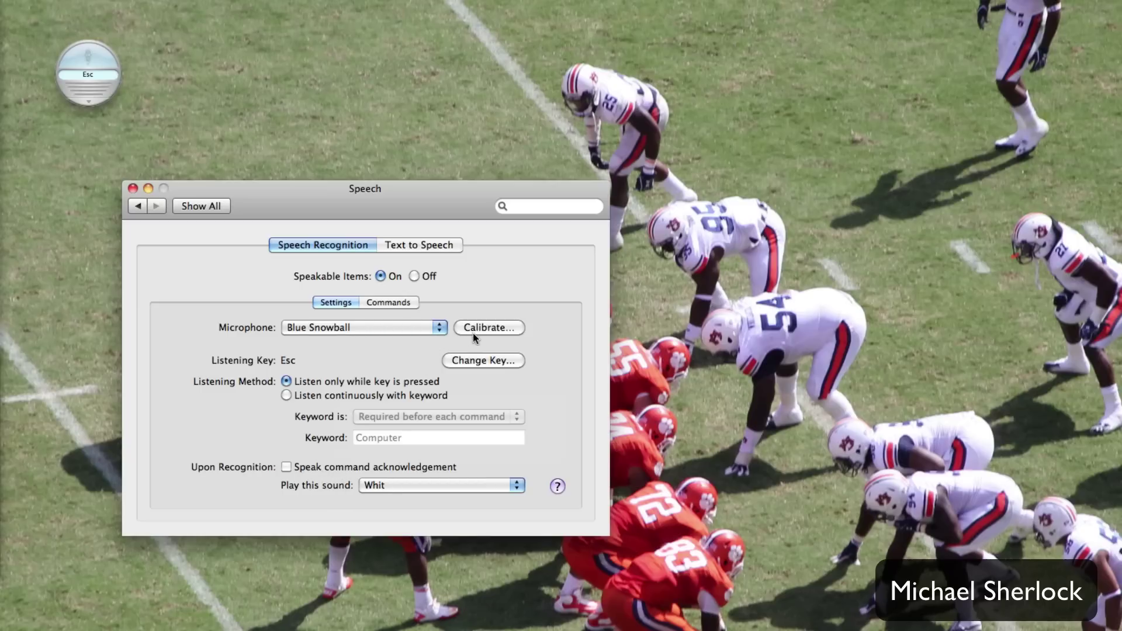
click(389, 302)
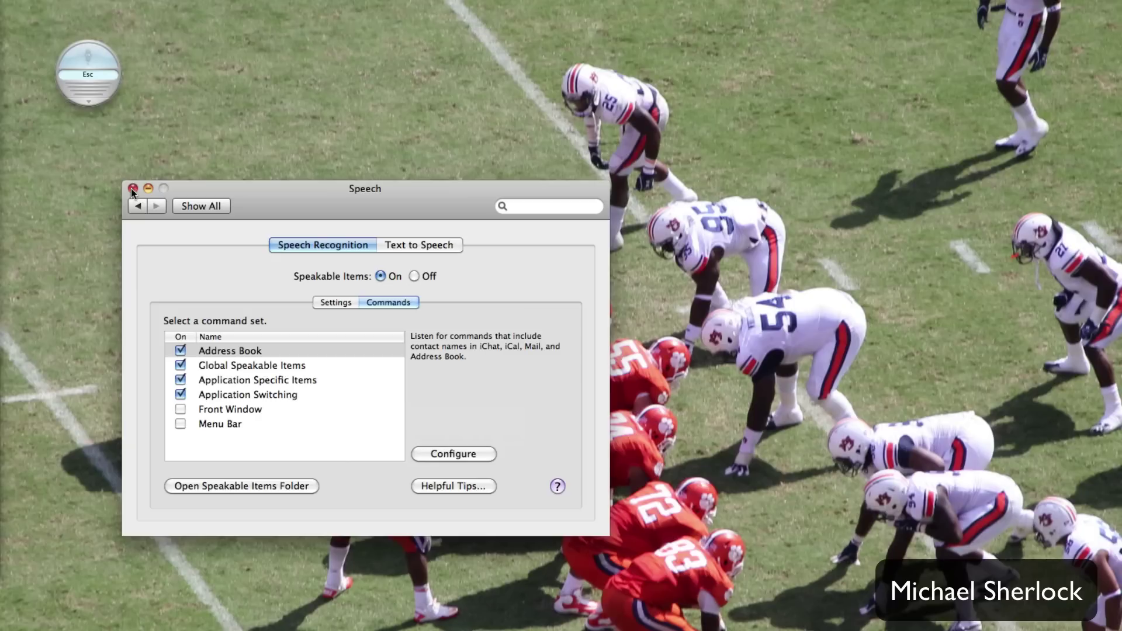
Step: Say "Hide this application" and then "Switch to Google Chrome" while holding Esc
key(Escape)
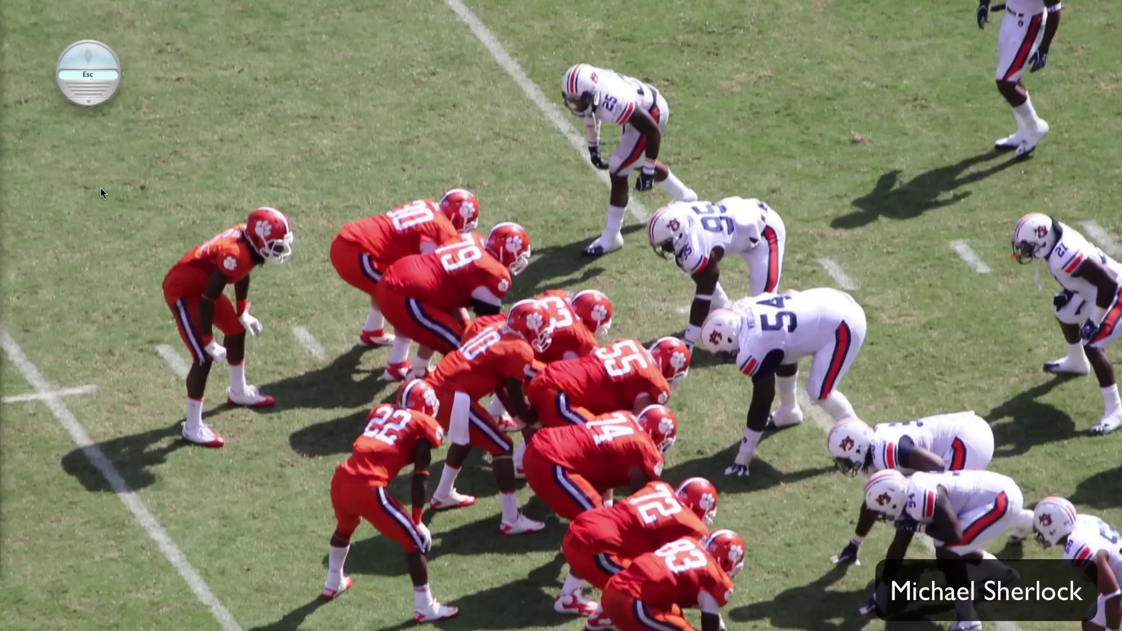
key(Escape)
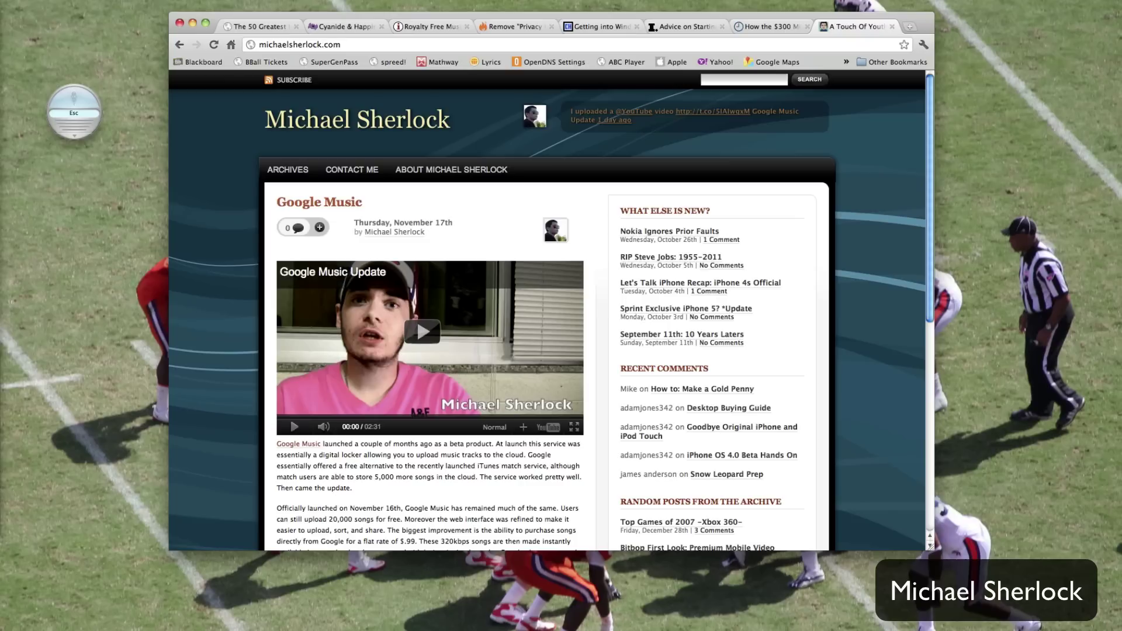
Step: By voice, page down the blog, switch to Spotify, hide it, then switch to TextEdit
key(Page_Down)
key(Escape)
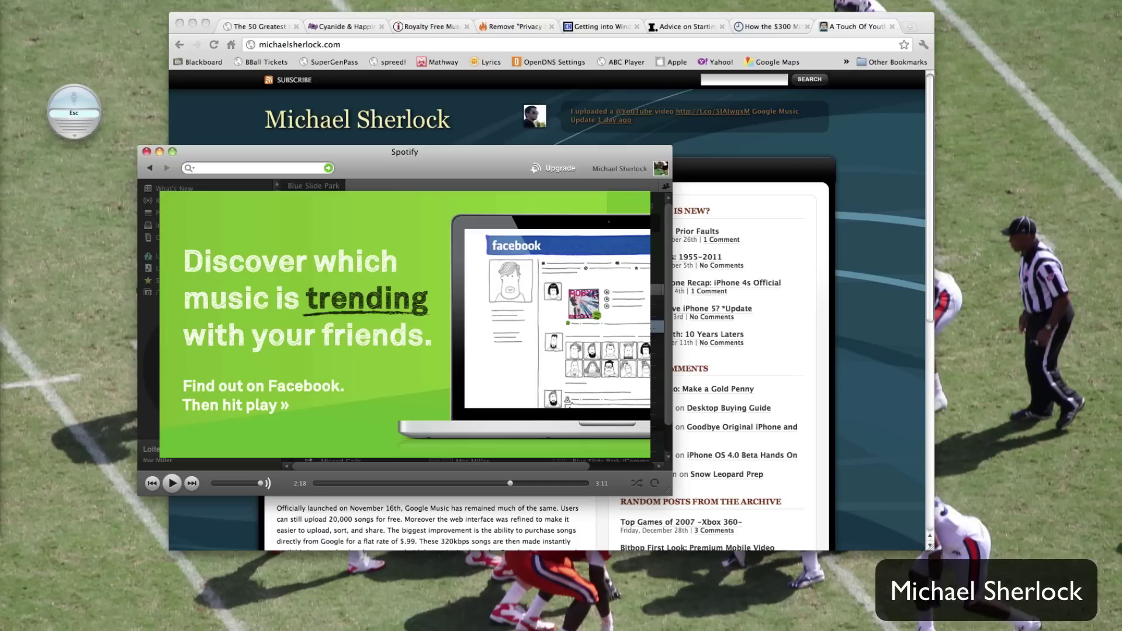
key(Escape)
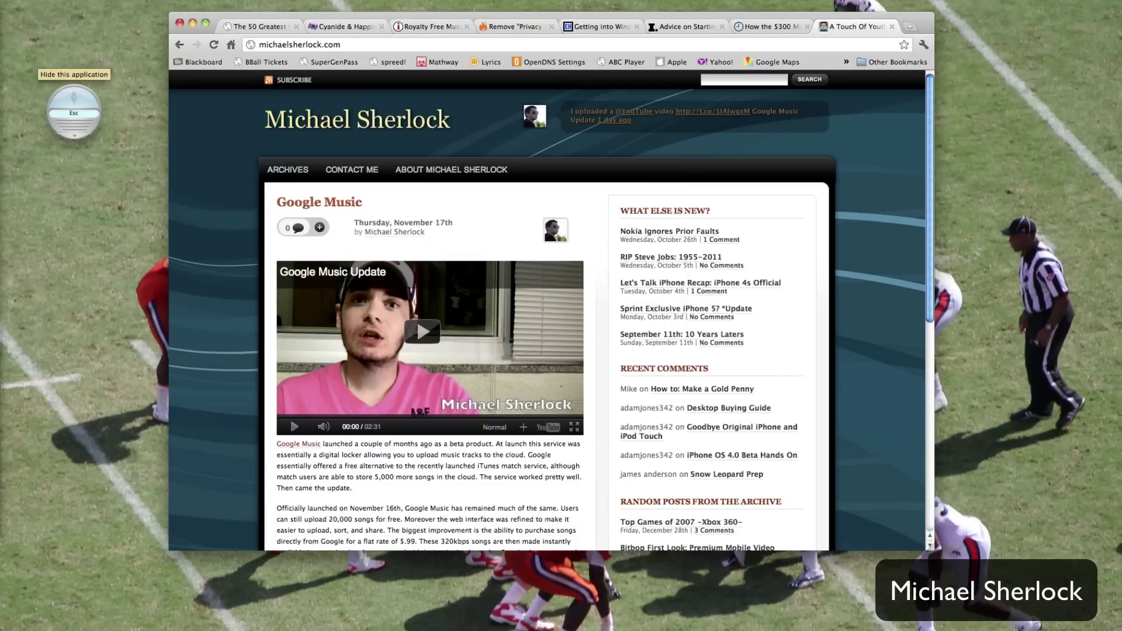
key(Escape)
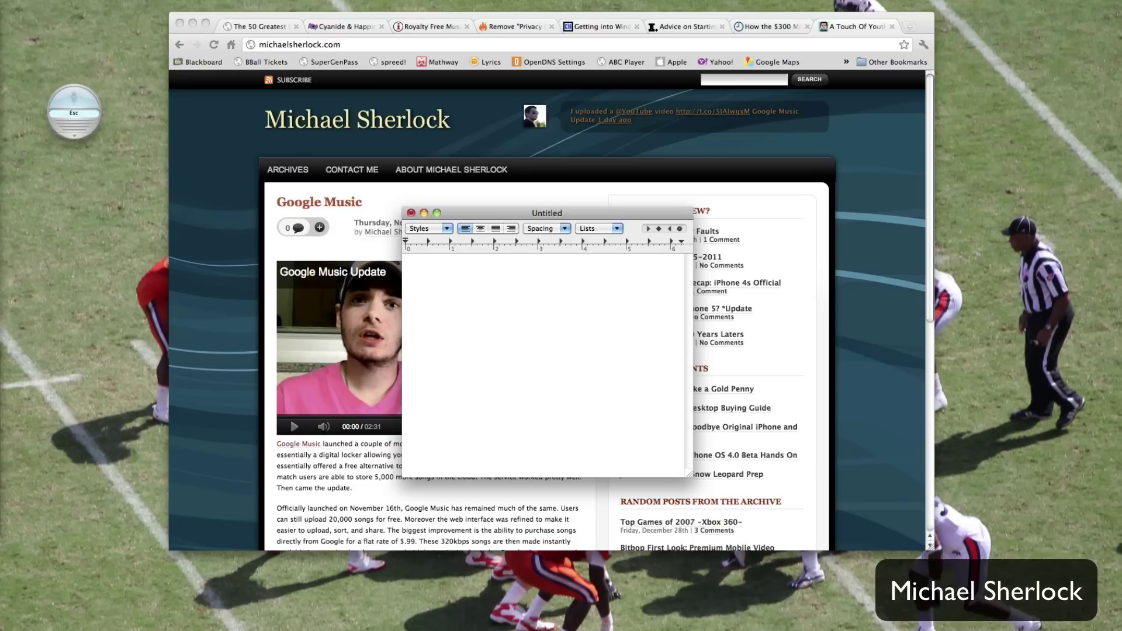
Step: Paste "Thanks for watching everyone!" by voice, then open the Speech Commands window from the feedback menu
key(Escape)
click(74, 136)
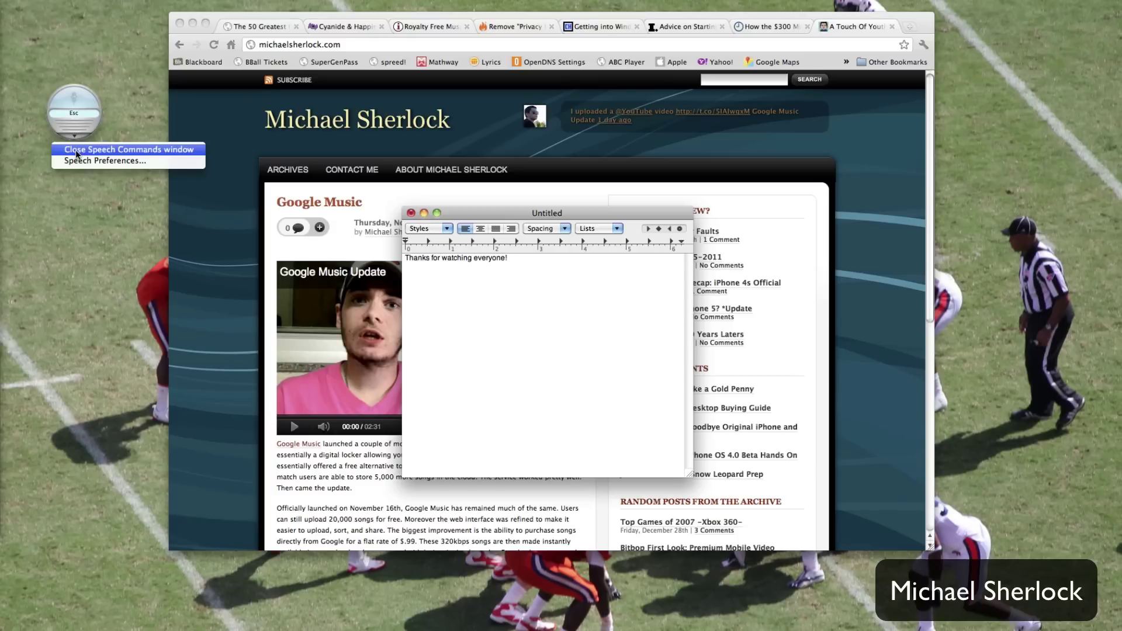
click(76, 151)
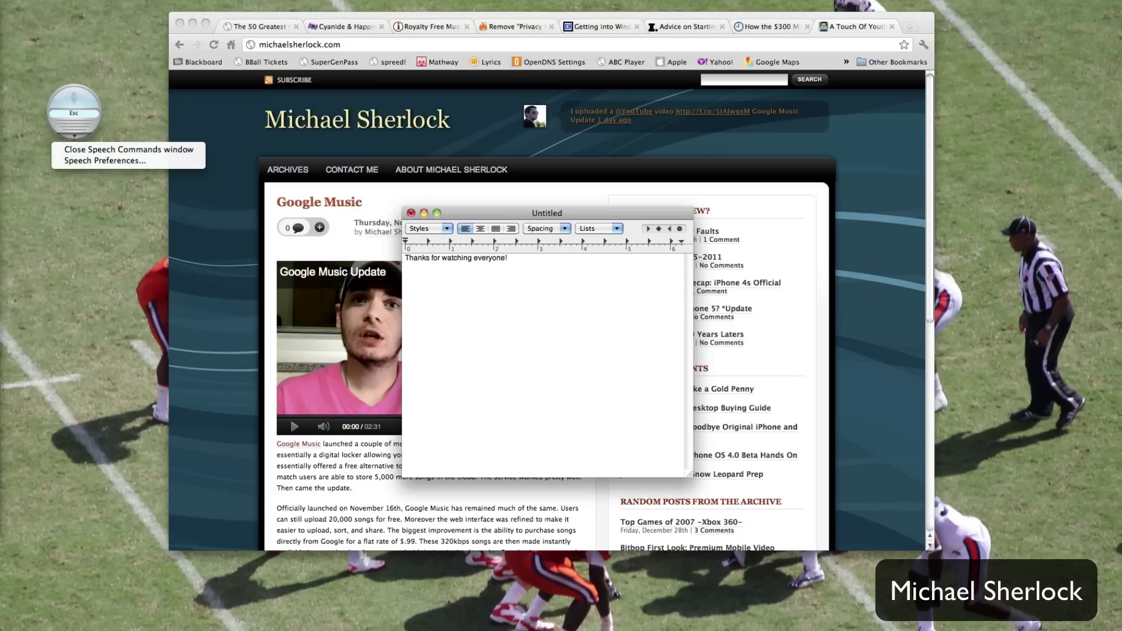
click(117, 150)
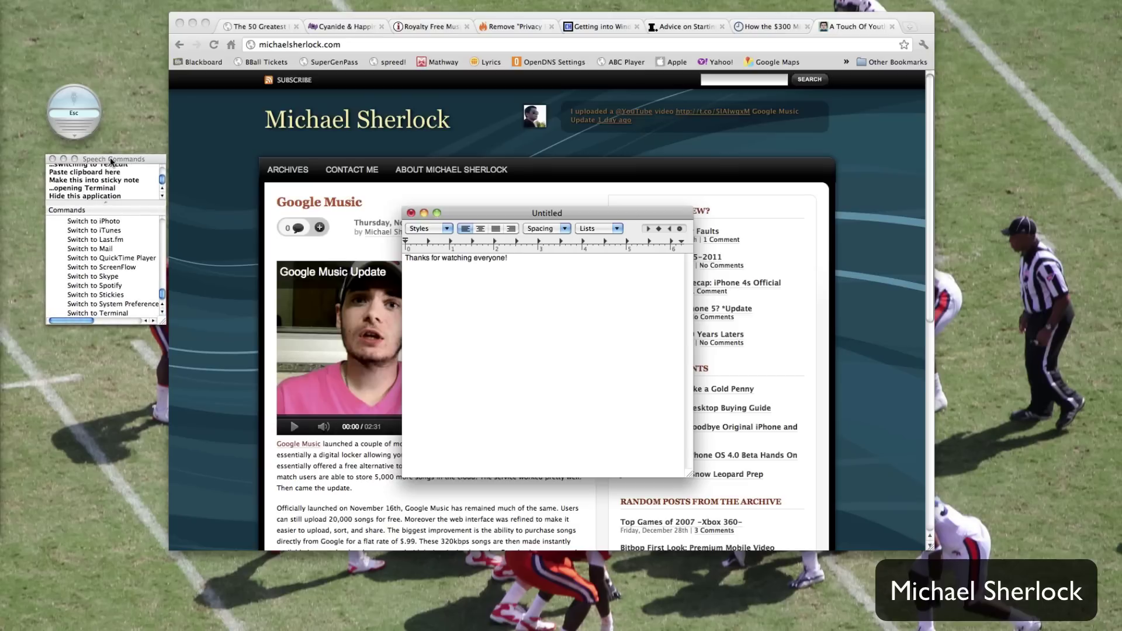
Step: Collapse the Application Switching and Speakable Items groups and browse the expanded Address Book commands
drag(111, 162, 100, 169)
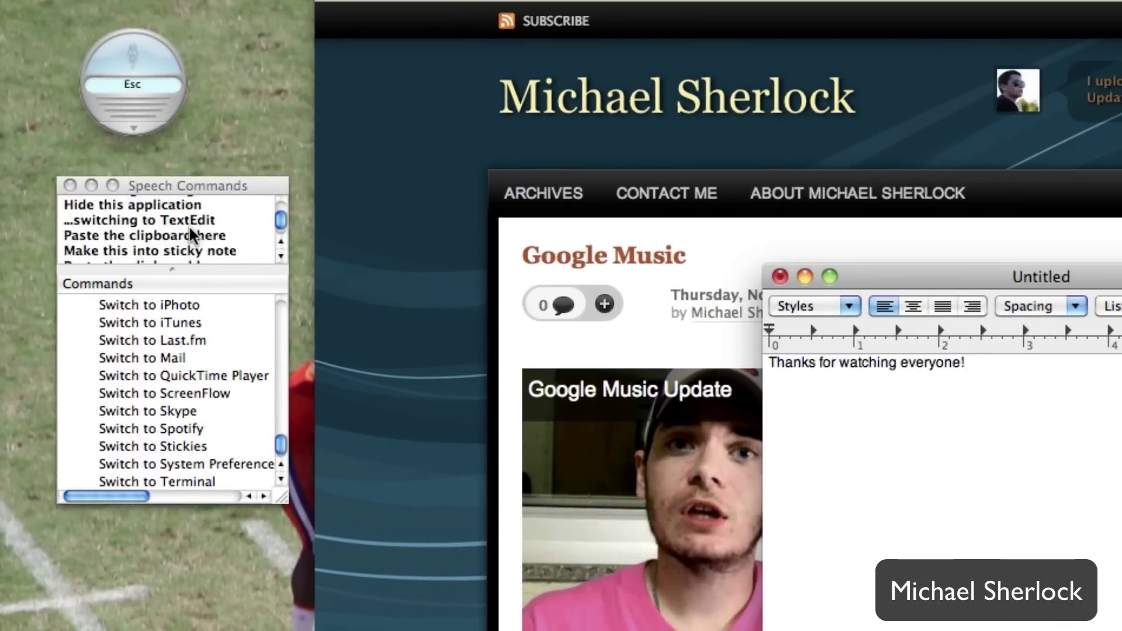
scroll(166, 423, up, 5)
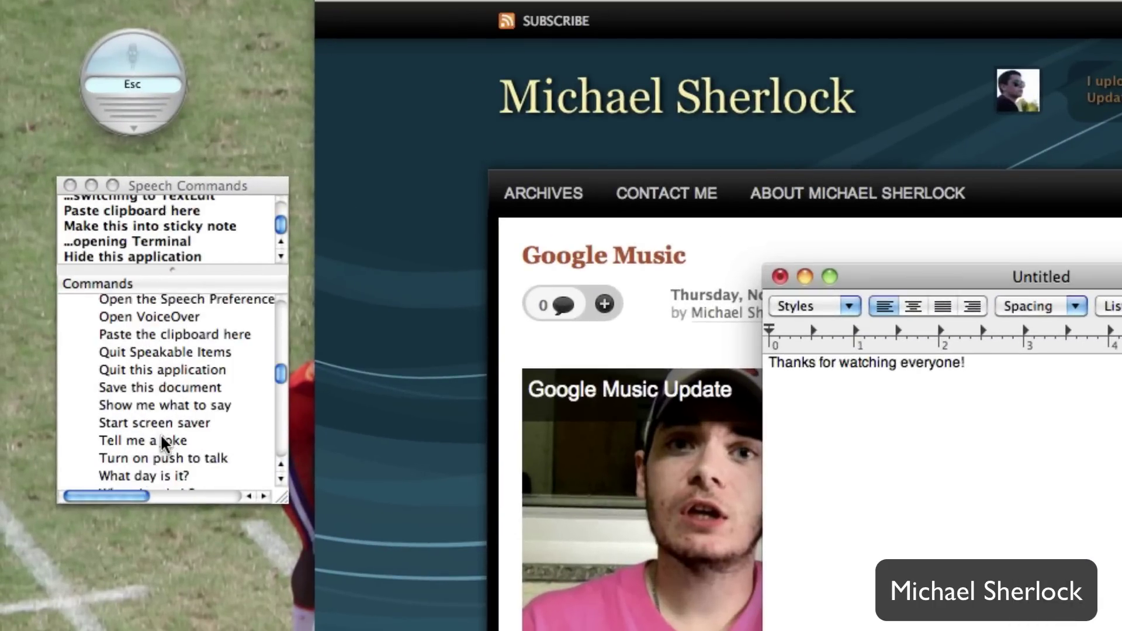
scroll(160, 433, down, 3)
click(75, 354)
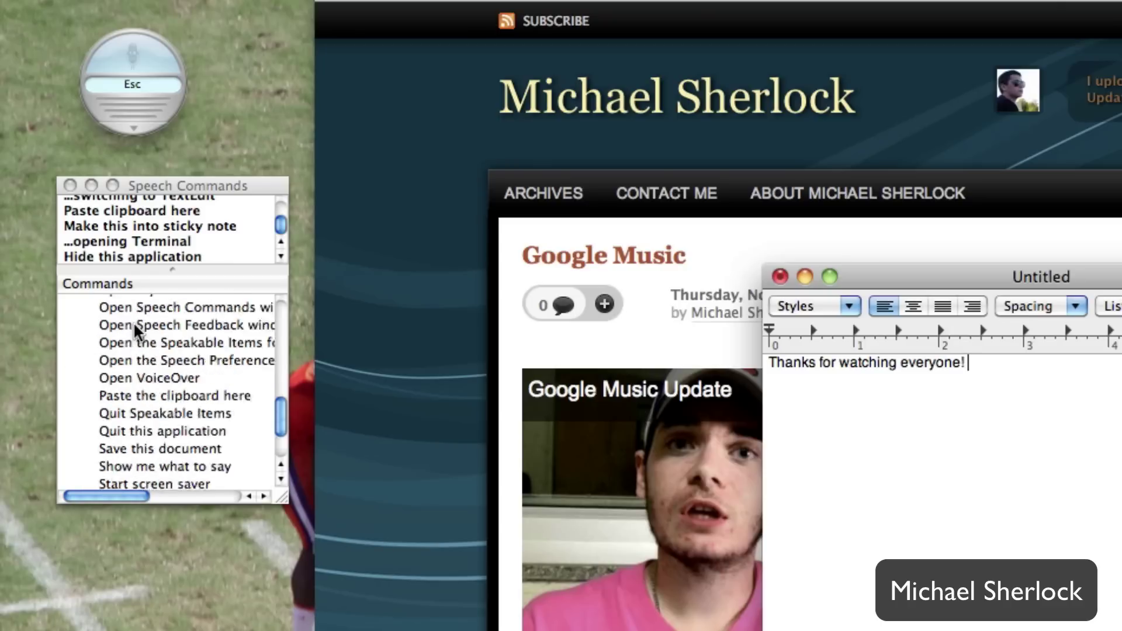
scroll(134, 329, up, 10)
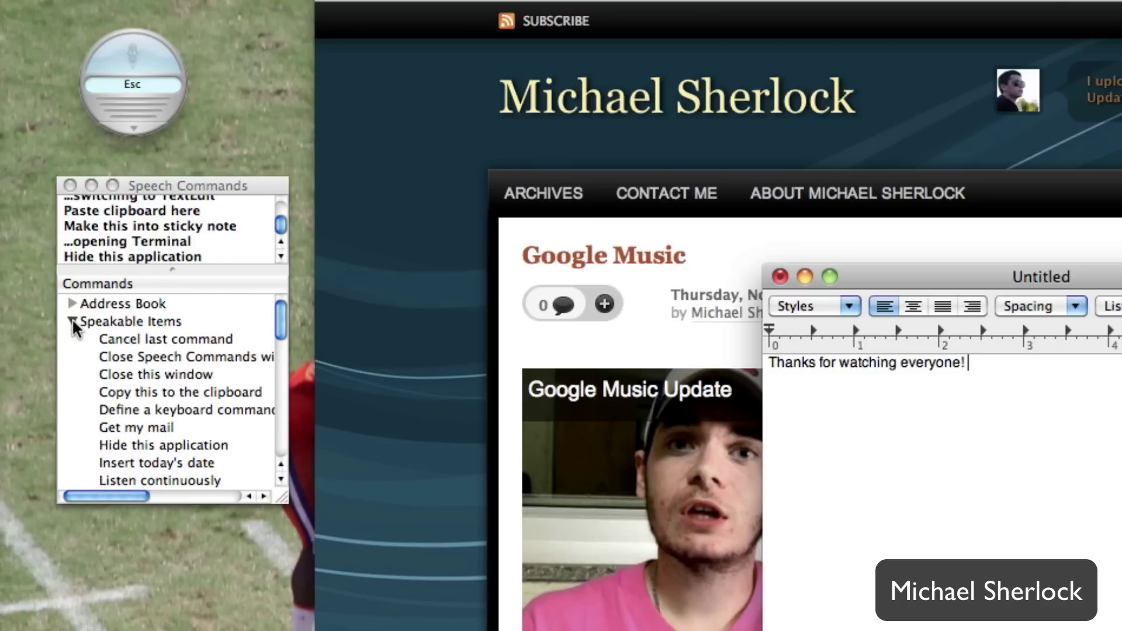
click(73, 321)
click(70, 303)
scroll(195, 386, down, 3)
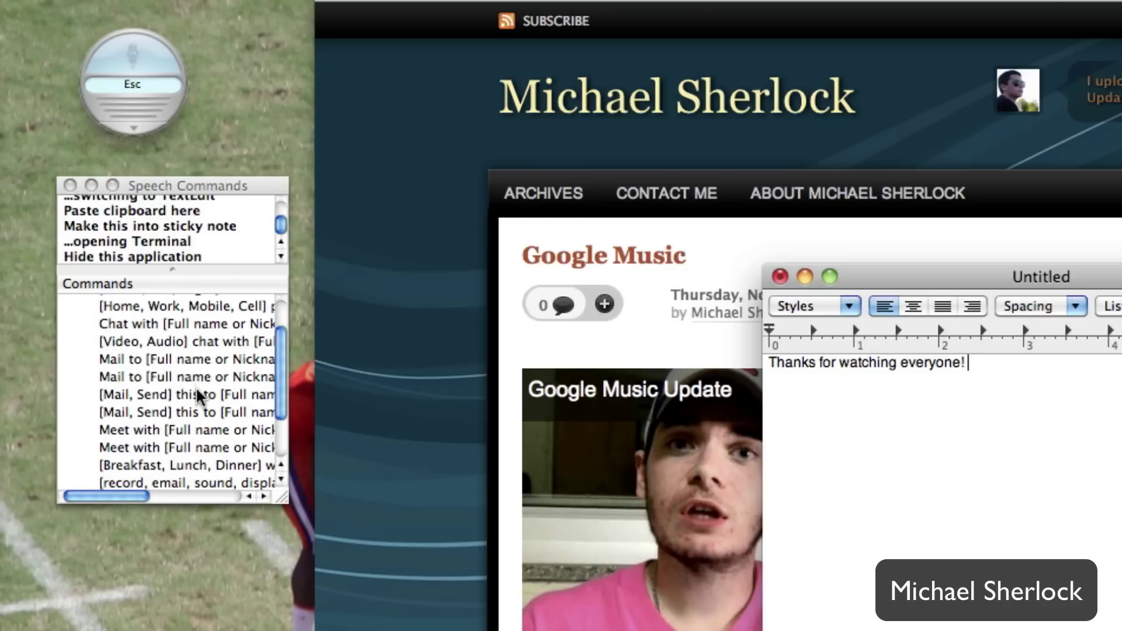
scroll(212, 446, down, 3)
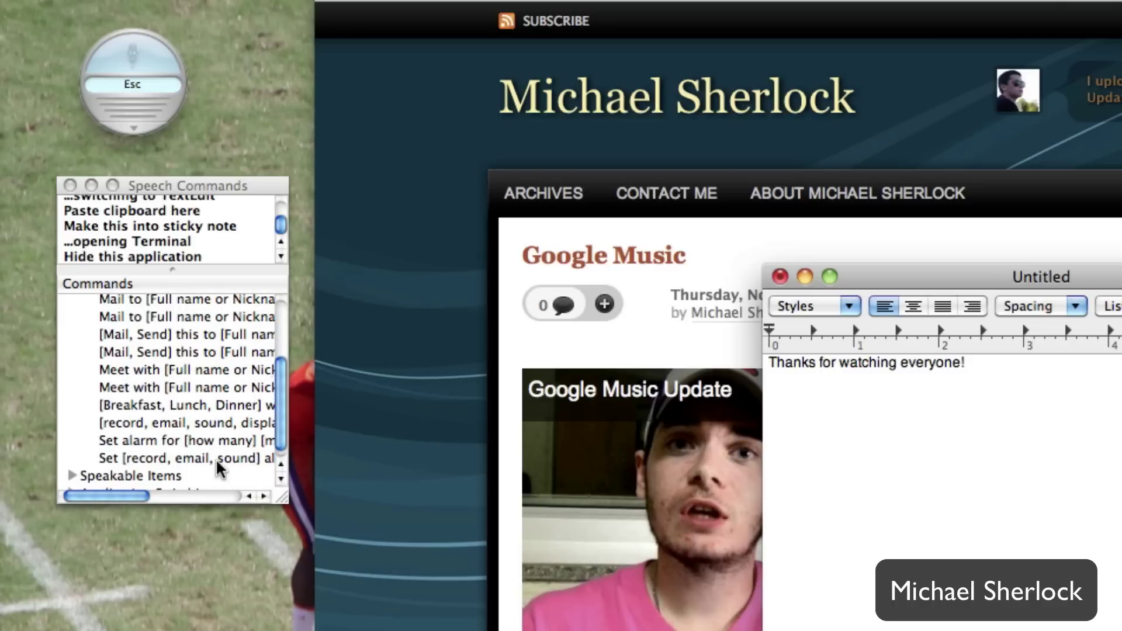
scroll(215, 458, right, 5)
scroll(216, 459, left, 5)
scroll(215, 458, up, 2)
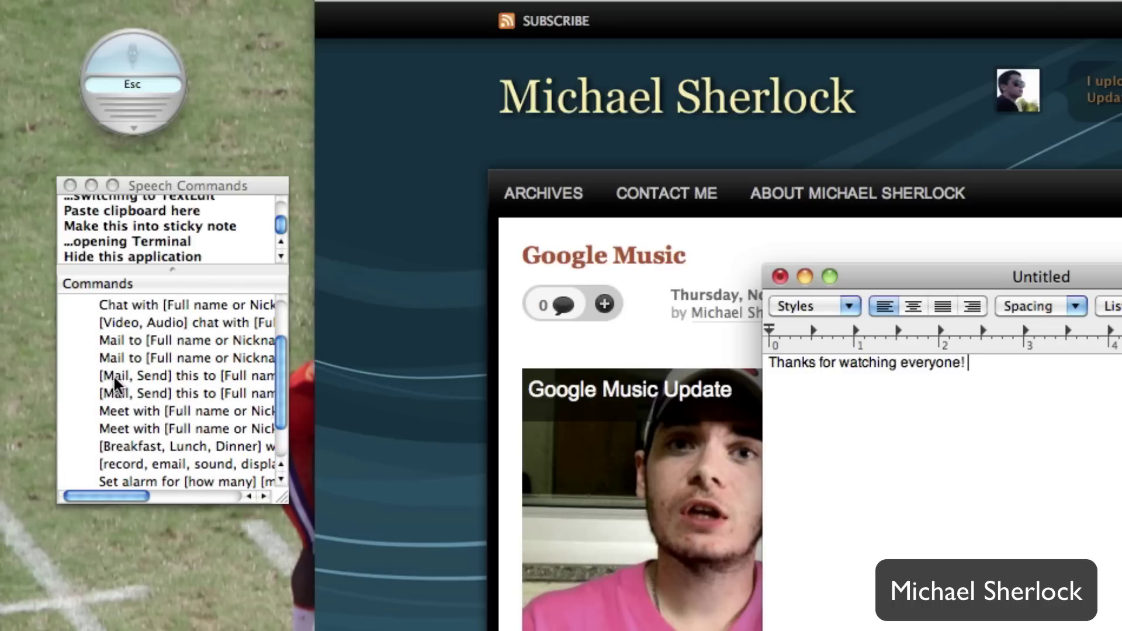
scroll(113, 374, down, 3)
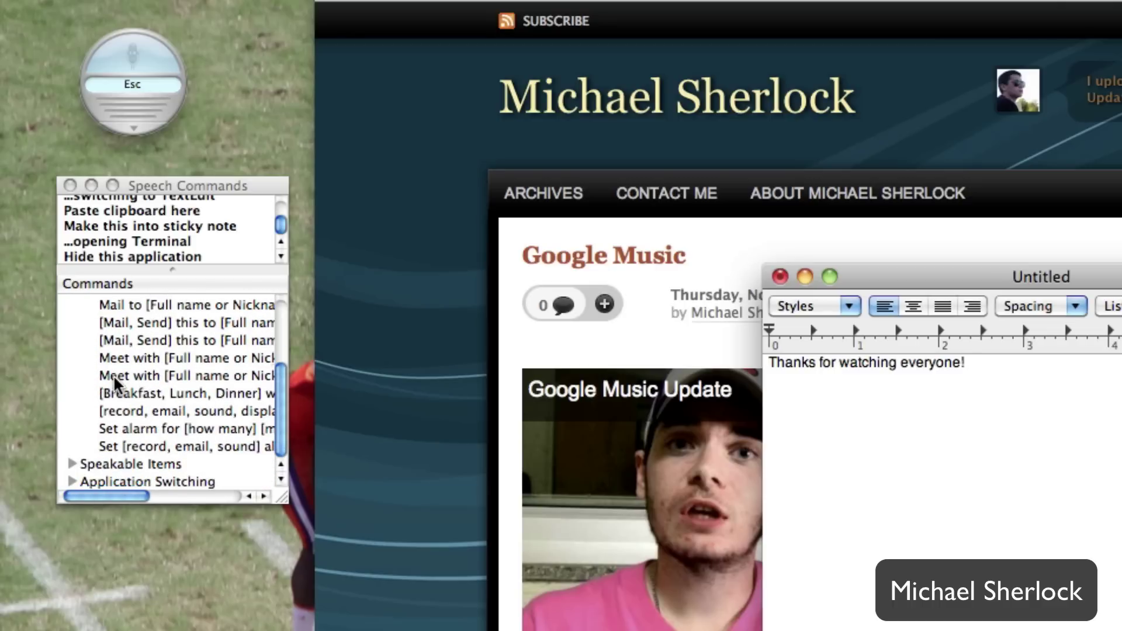
Step: Browse the expanded Speakable Items commands and run "Tell me a joke" through to "OK. Back to work!"
click(71, 461)
scroll(107, 412, down, 5)
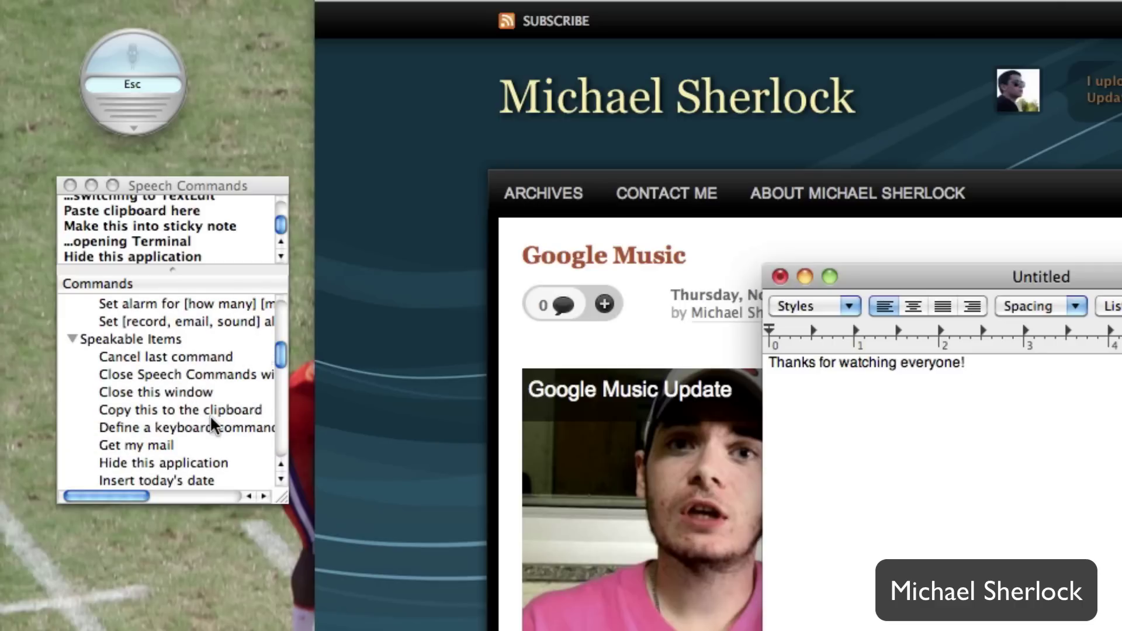
scroll(223, 383, down, 4)
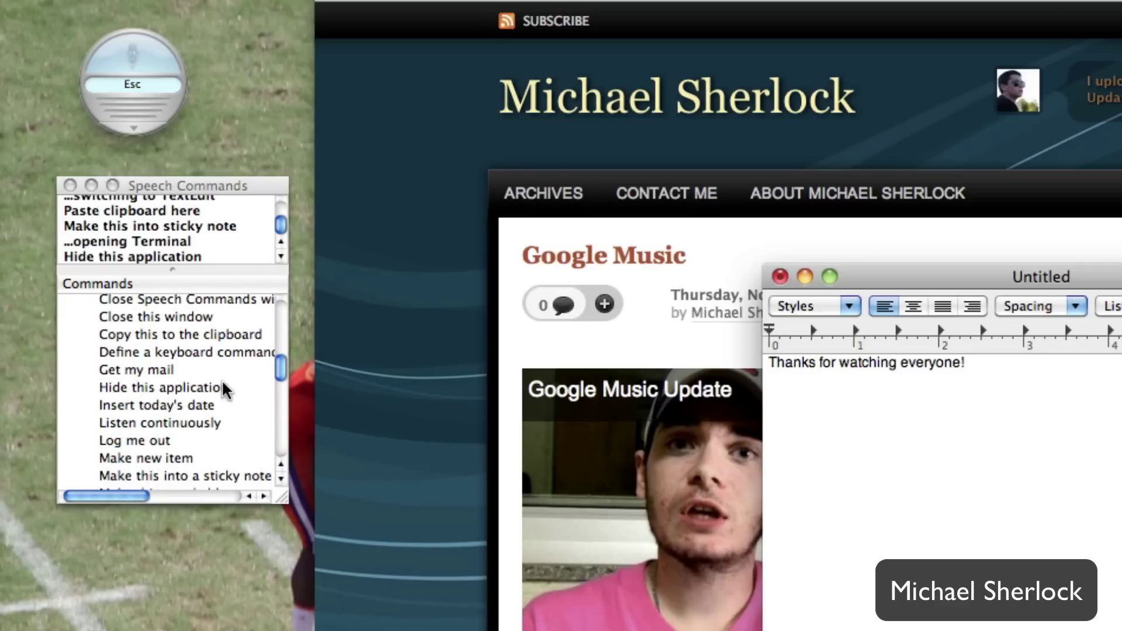
scroll(182, 409, down, 3)
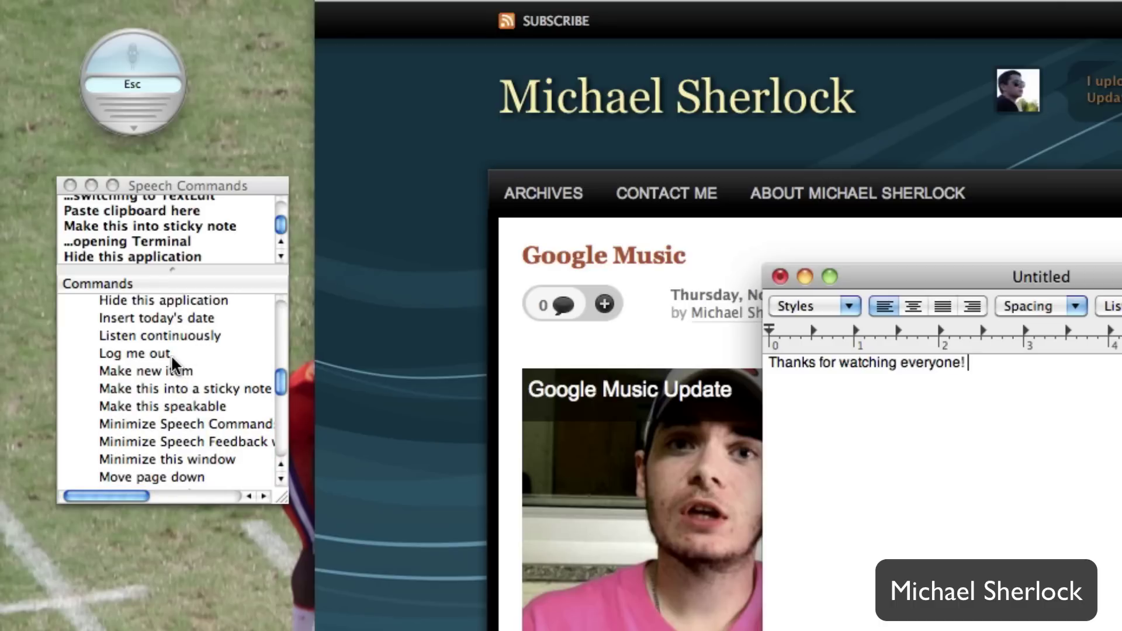
scroll(171, 354, down, 10)
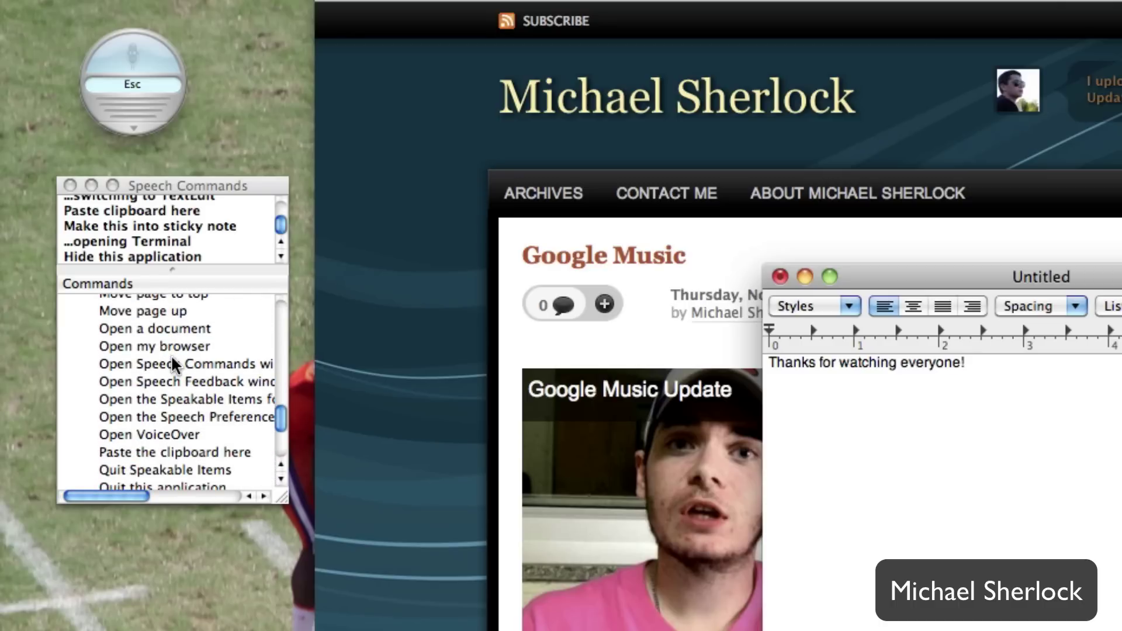
scroll(204, 435, down, 5)
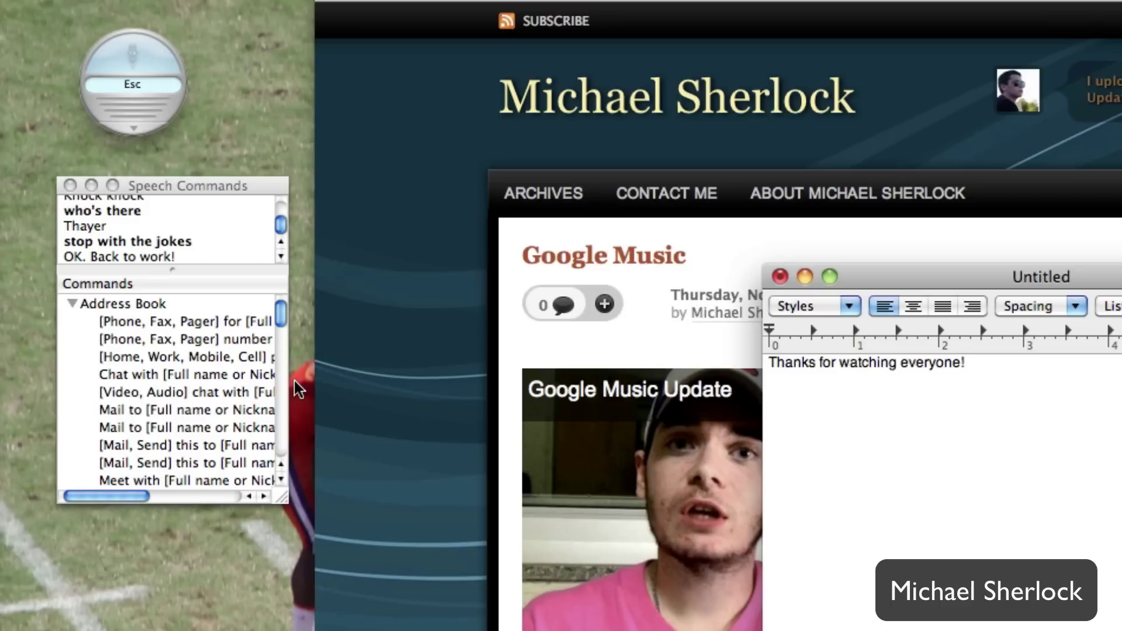
Step: Collapse the Address Book and Speakable Items groups in the Speech Commands list
scroll(214, 221, up, 3)
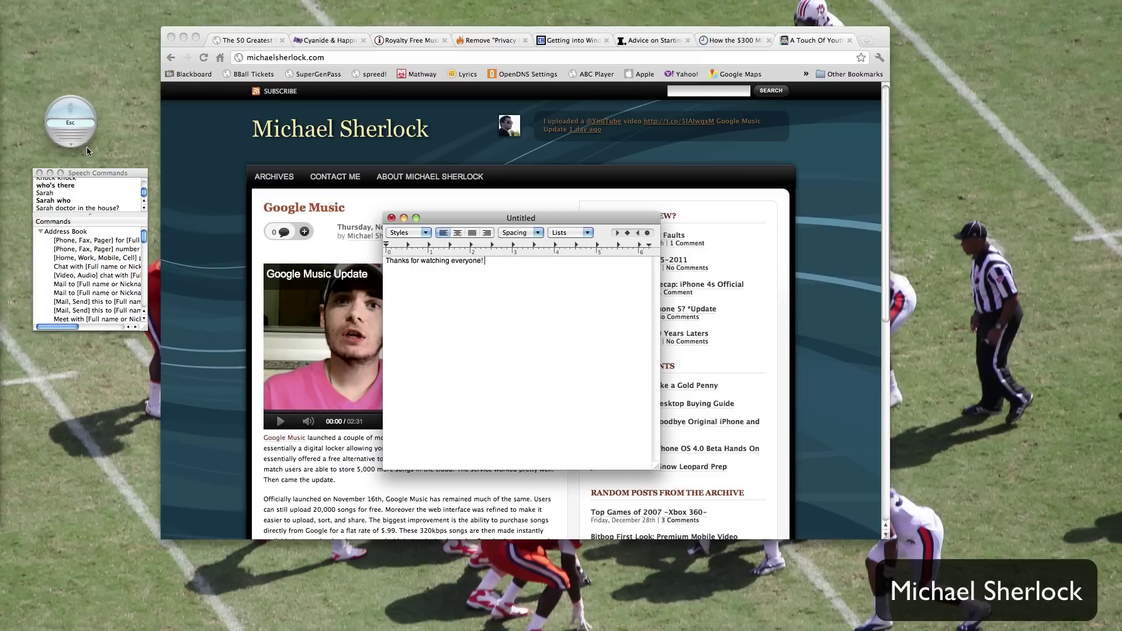
click(42, 232)
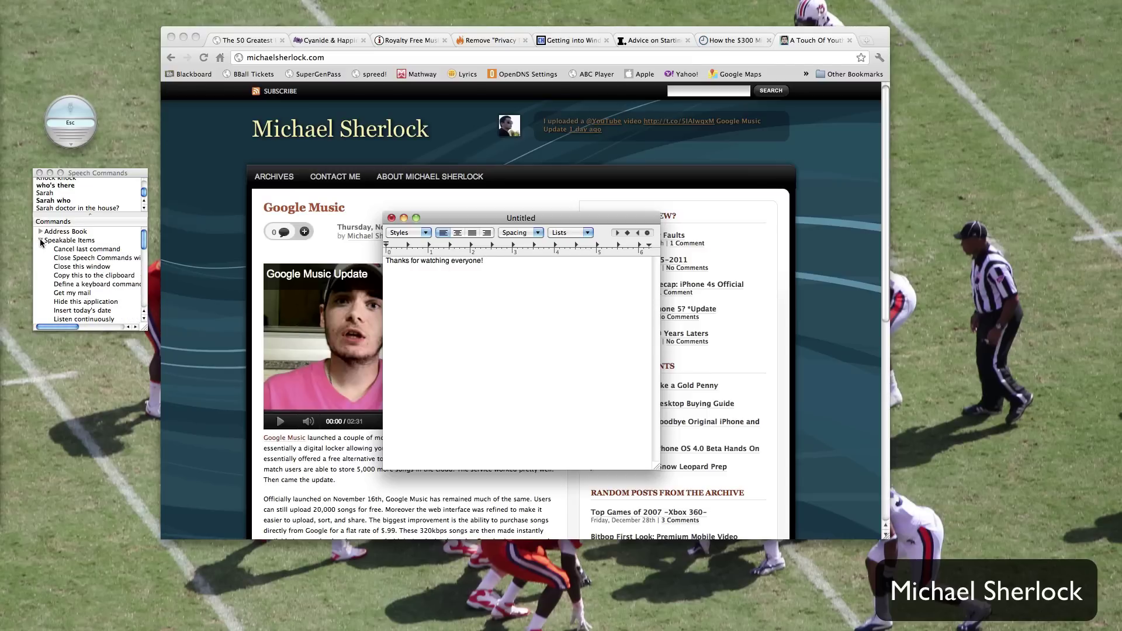
click(41, 240)
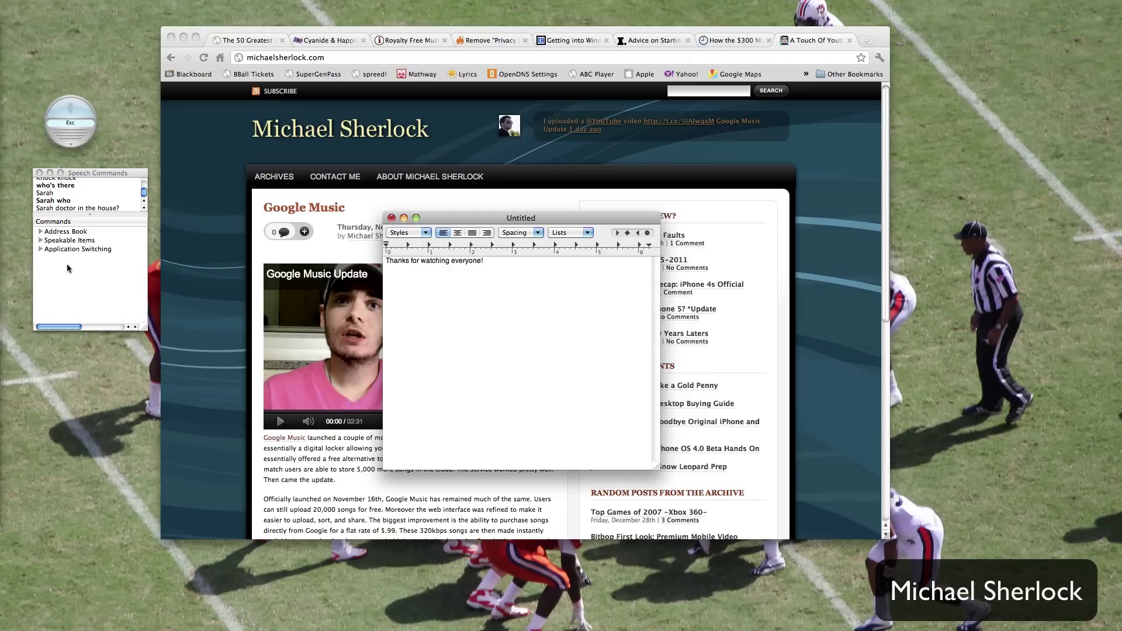